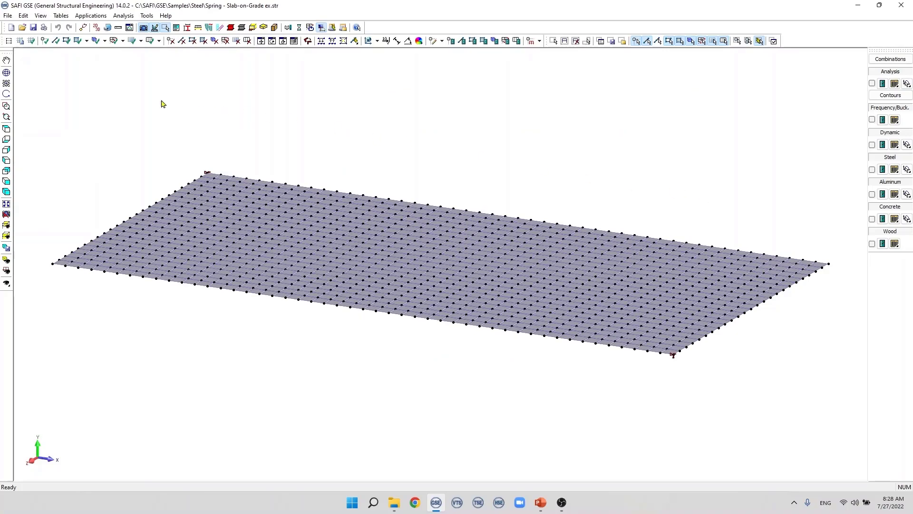
- Open the Slab-on-Grade Springs table and close it again without changes
left_click(61, 16)
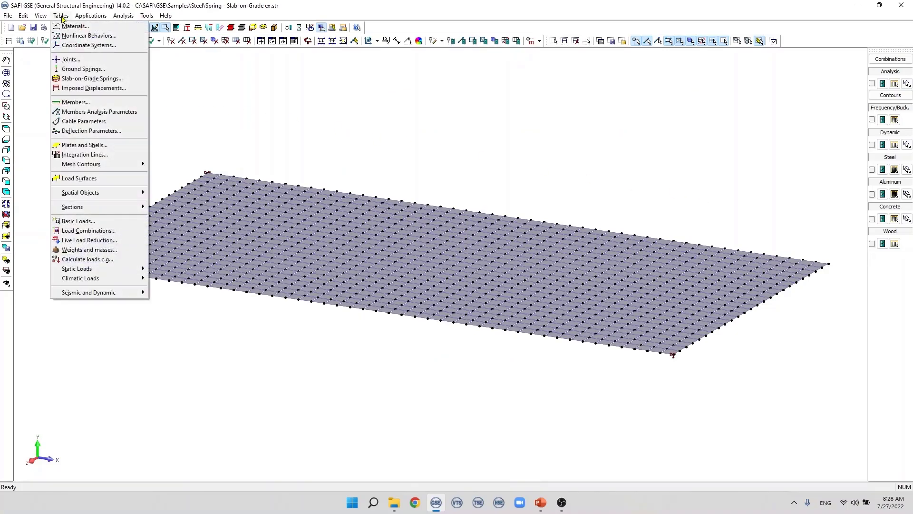
left_click(114, 84)
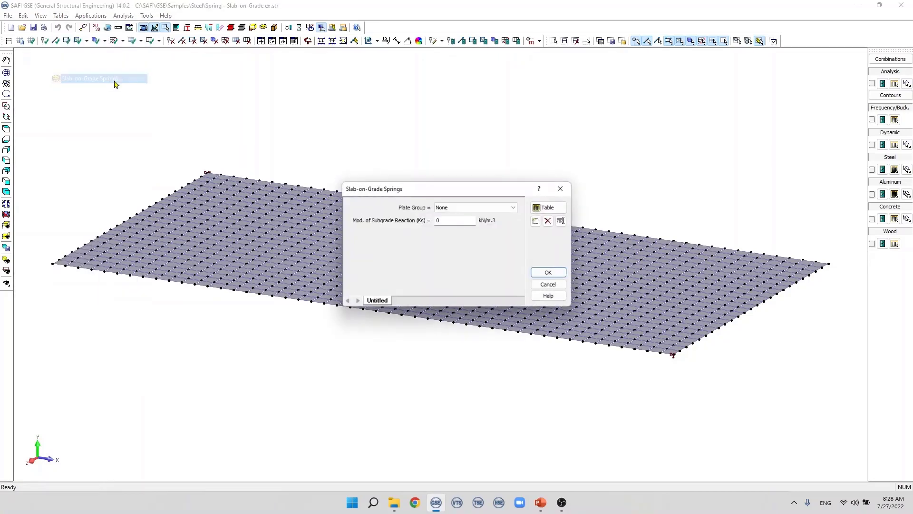
left_click_drag(460, 194, 517, 102)
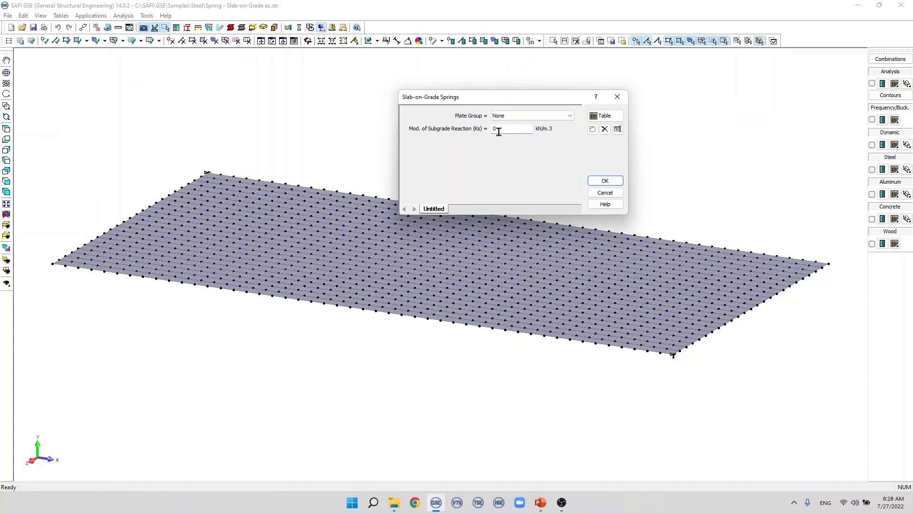
left_click(605, 193)
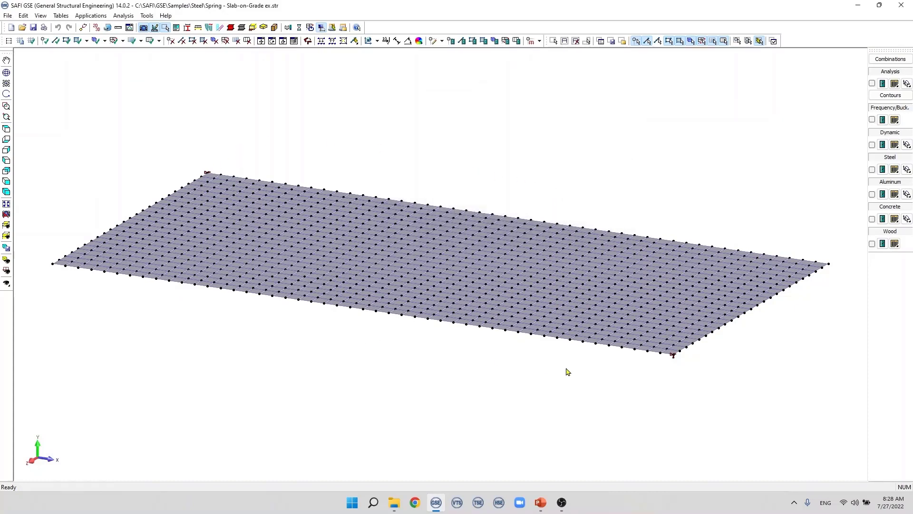
- Window-select every slab plate and store them as a selection group named 'Slab-on-Grade'
left_click(553, 40)
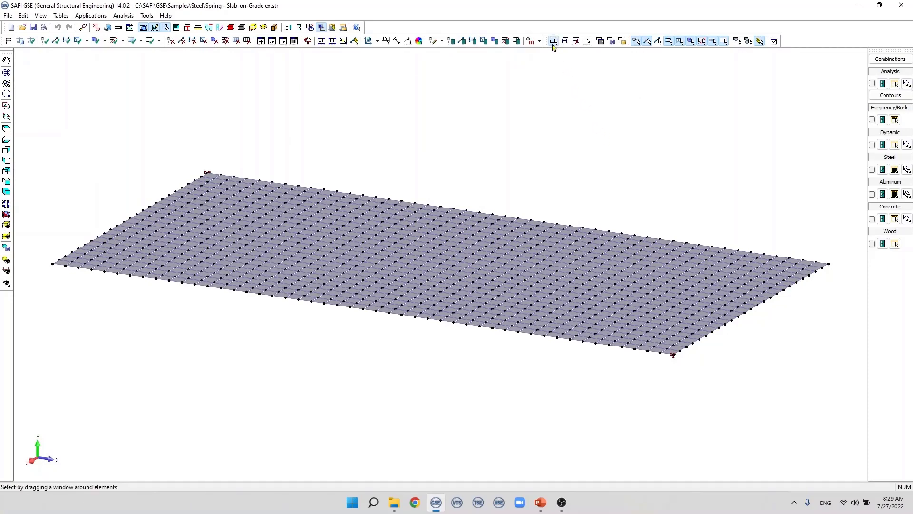
left_click_drag(31, 134, 847, 425)
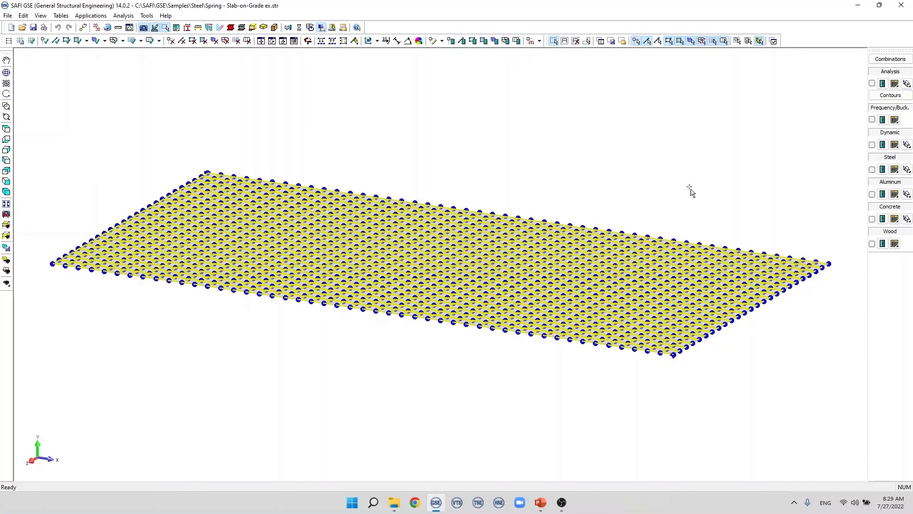
left_click(611, 43)
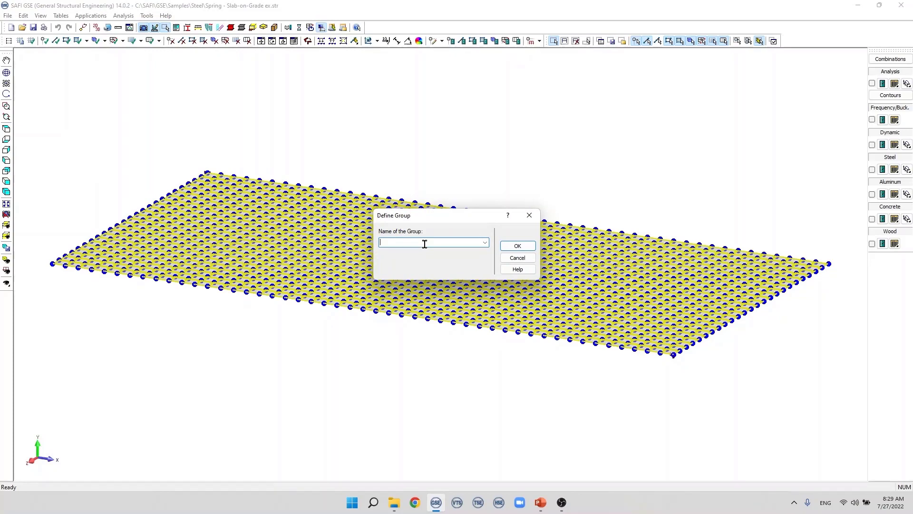
type("Slab-on-Grade")
- Confirm the new group, then assign springs to plate group 4 - Slab-on-Grade with Ks 5000
left_click(517, 245)
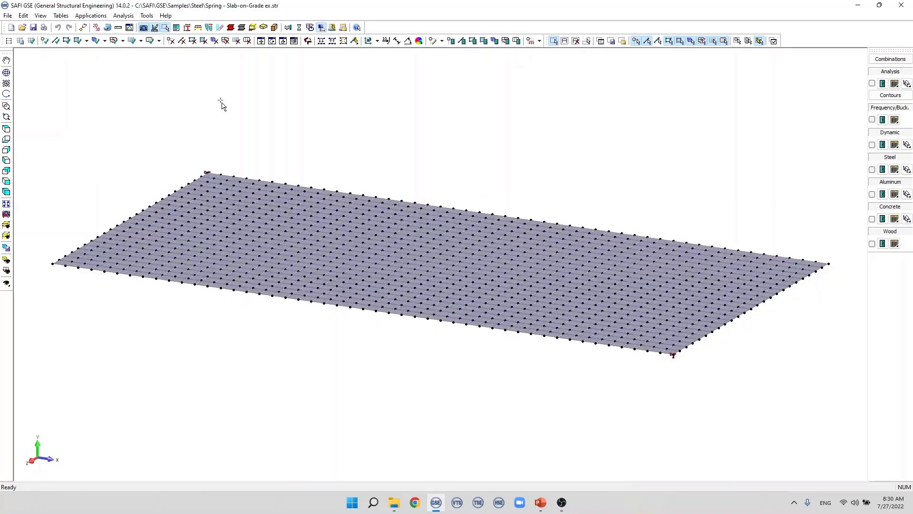
left_click(62, 17)
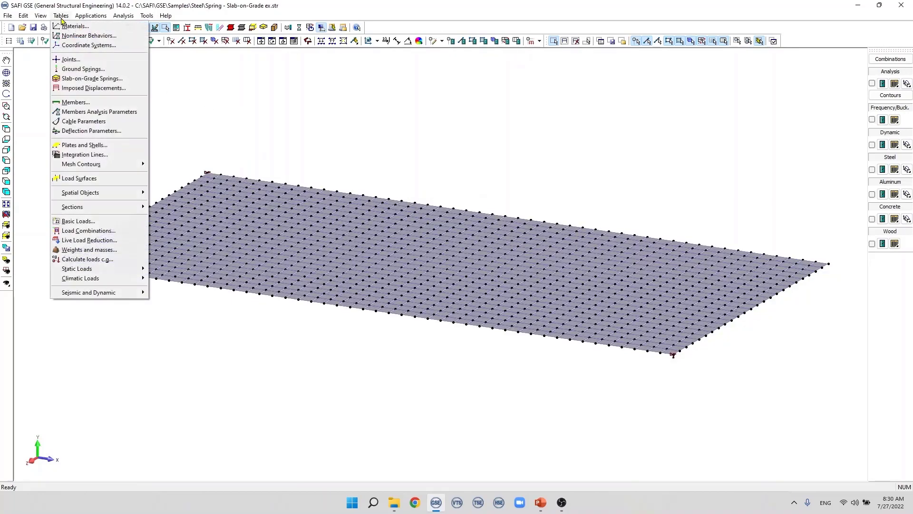
left_click(89, 82)
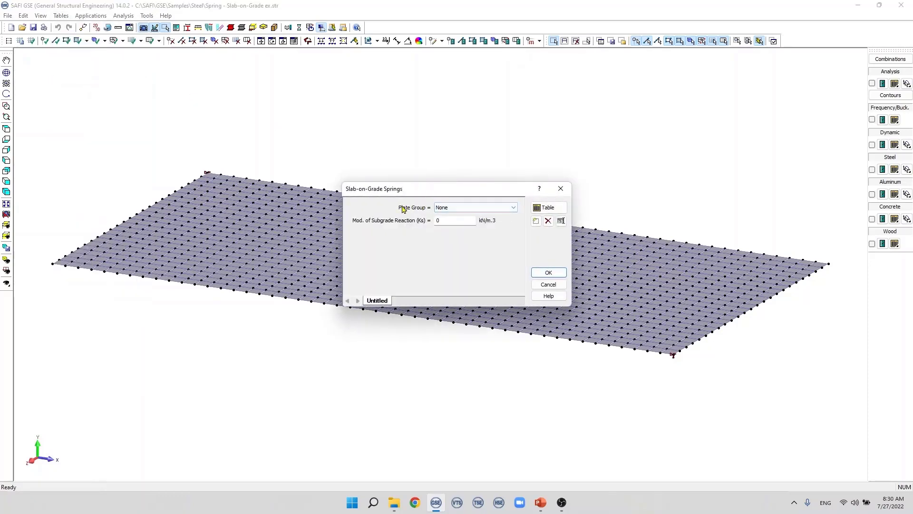
left_click(508, 213)
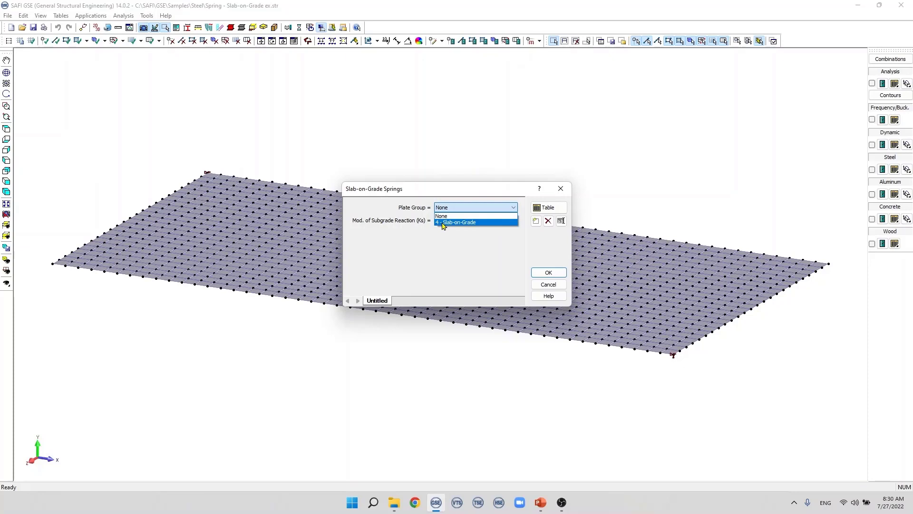
left_click(468, 223)
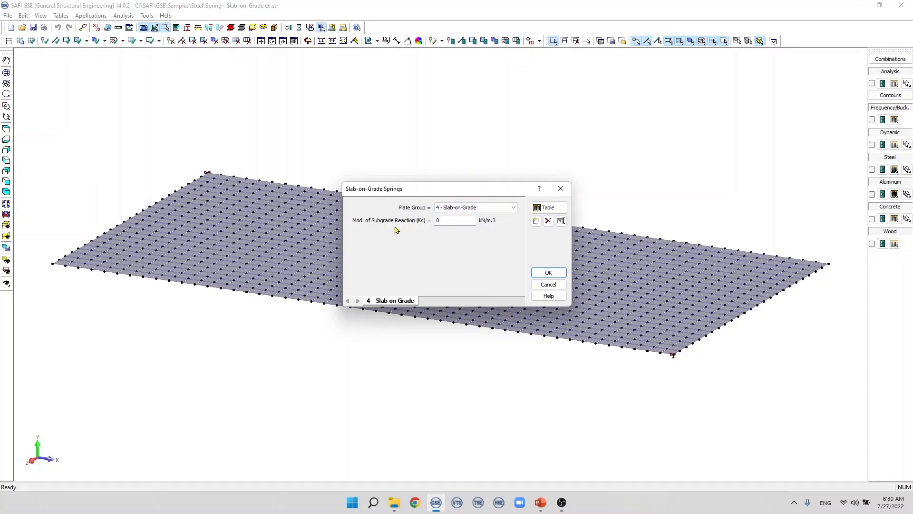
double_click(440, 222)
type("5000")
- Apply the 5000 kN/m³ subgrade springs and zoom in to check them under the slab nodes
left_click(553, 274)
scroll(697, 399, "up", 3)
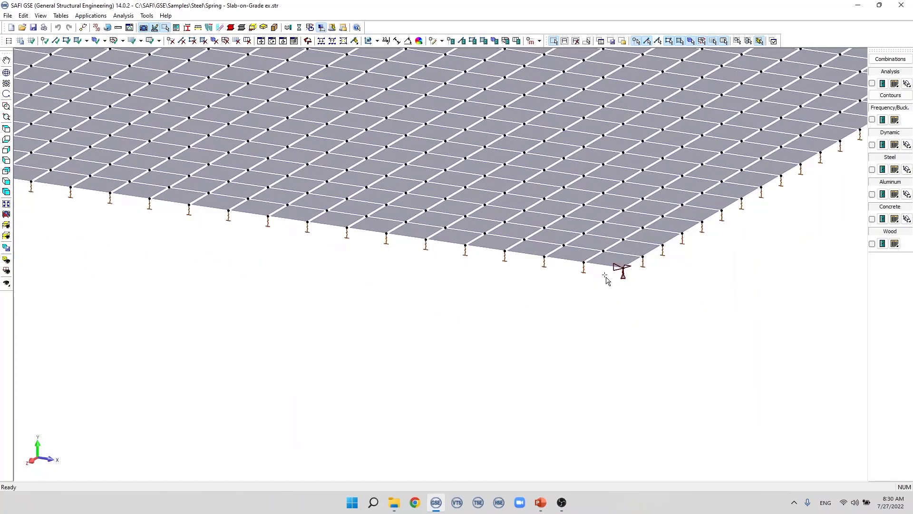
scroll(598, 273, "up", 3)
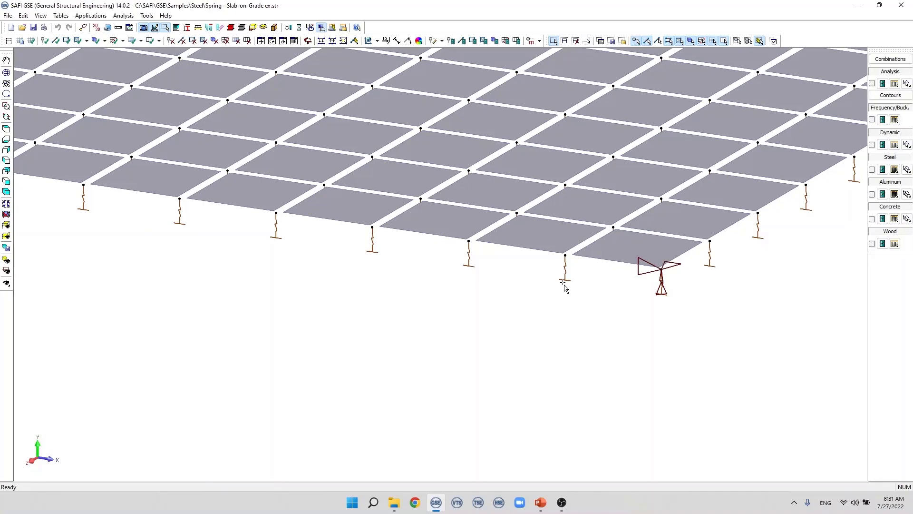
scroll(565, 285, "down", 6)
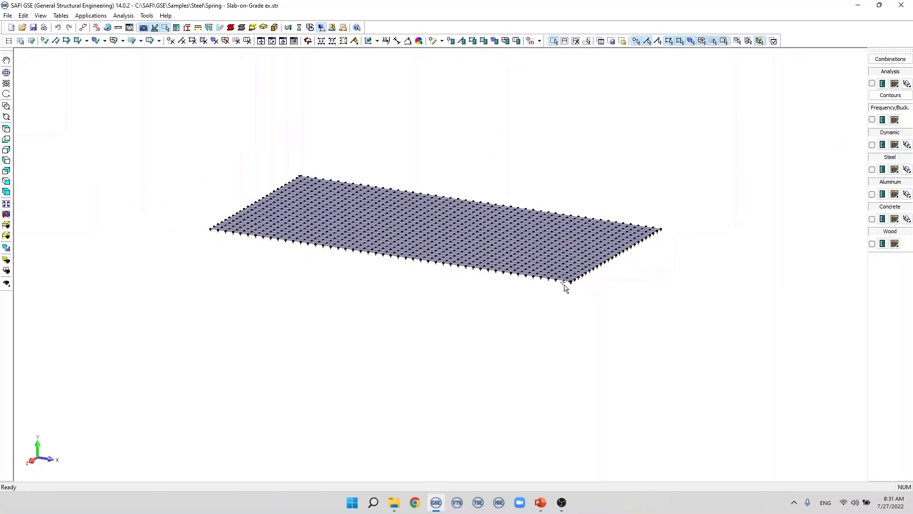
- Save the model, run the static linear analysis, and bring up the Static Analysis result options
left_click(299, 27)
left_click(648, 370)
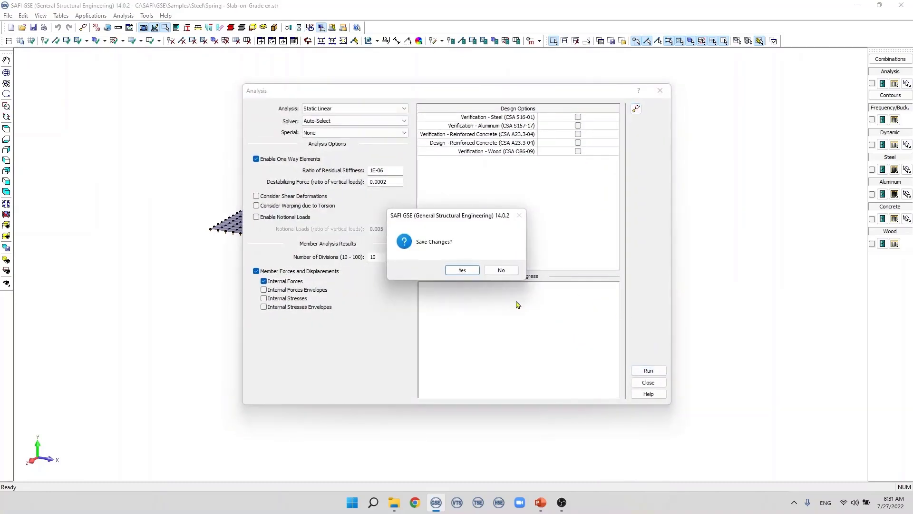
left_click(462, 270)
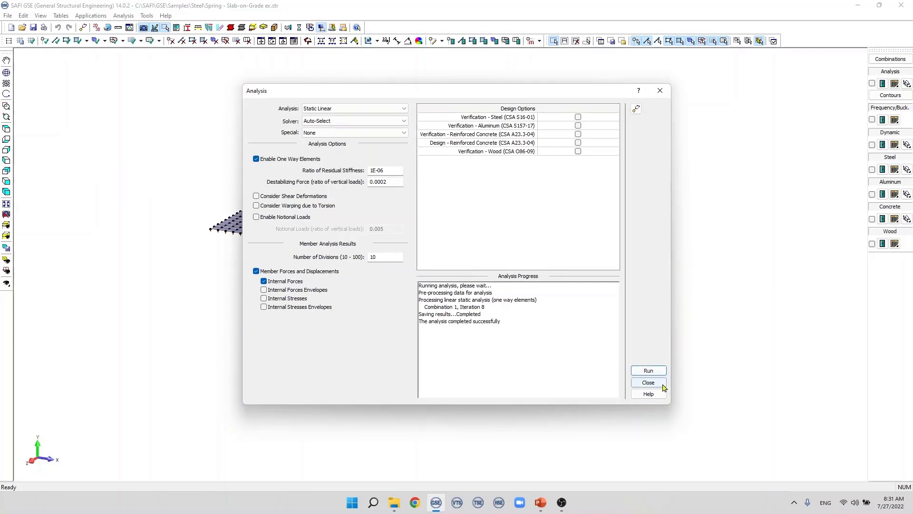
left_click(648, 382)
left_click(894, 83)
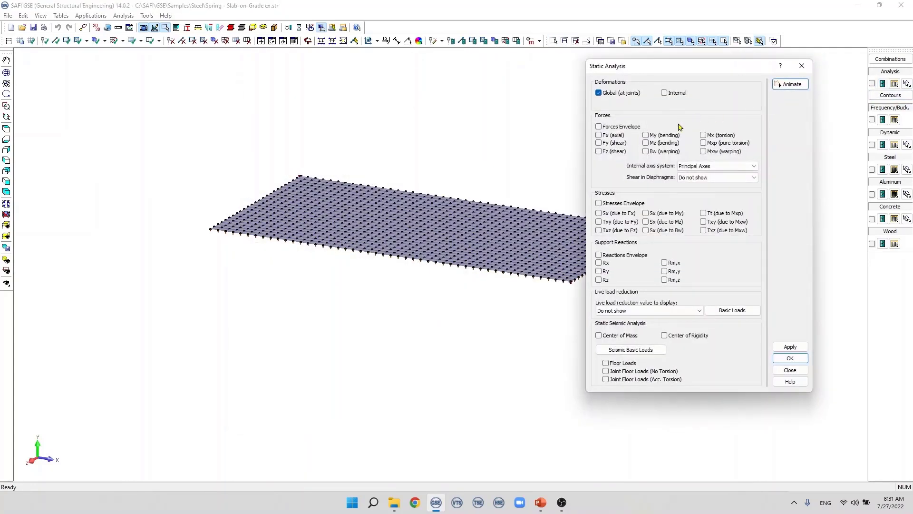
- Show the slab's global deformed shape and zoom and orbit to inspect the deflected corner
left_click(784, 347)
left_click(790, 358)
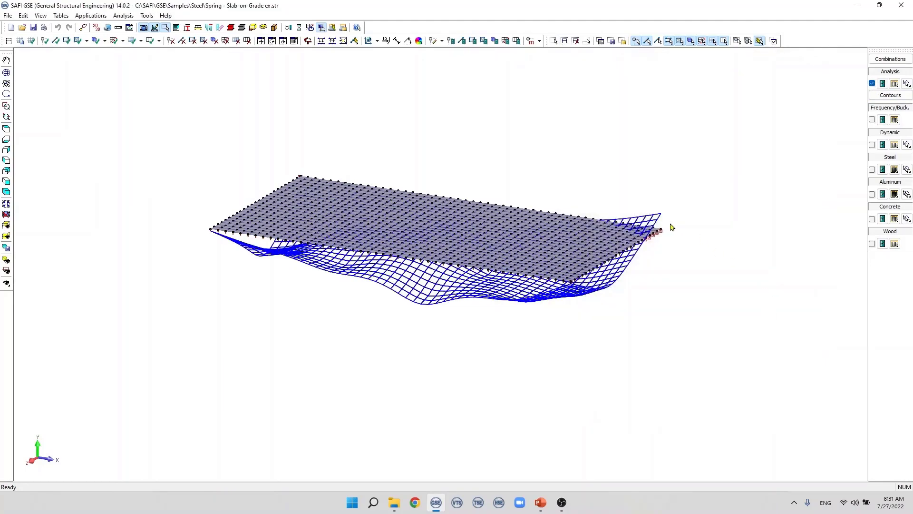
scroll(671, 228, "up", 3)
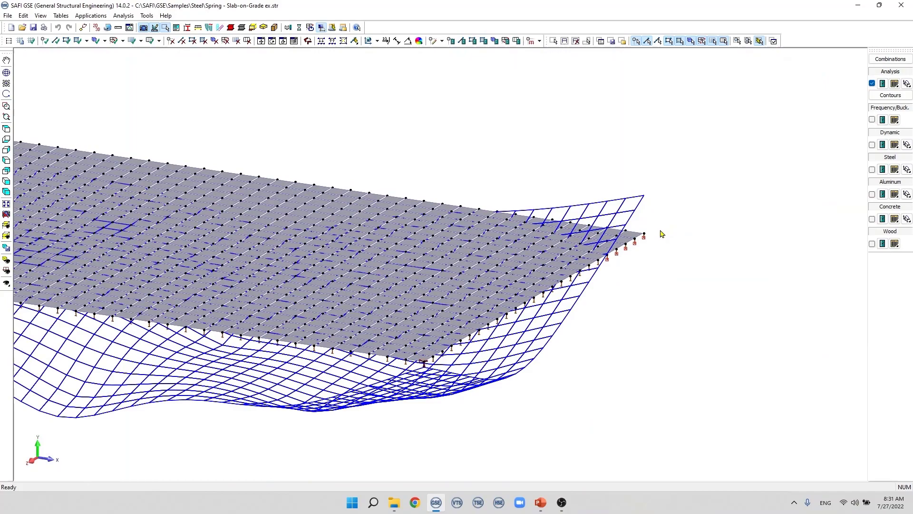
scroll(661, 233, "up", 2)
scroll(642, 218, "up", 2)
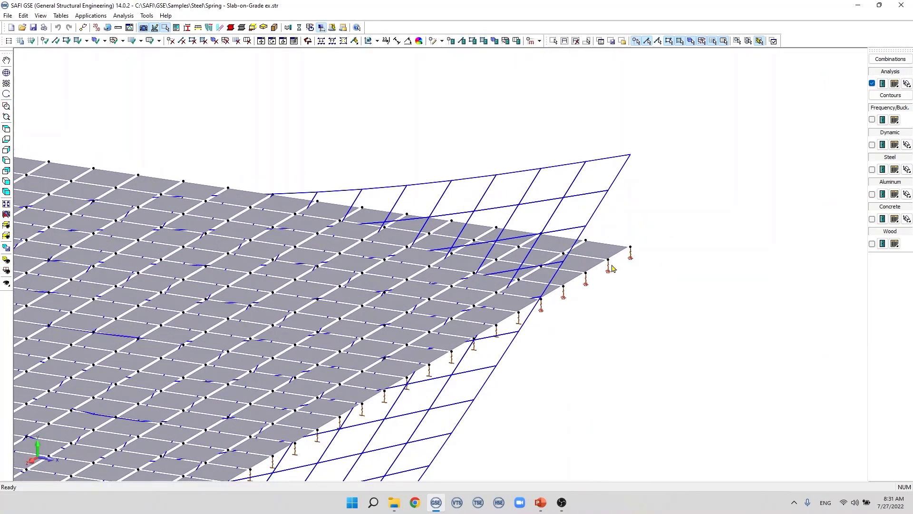
scroll(543, 305, "up", 1)
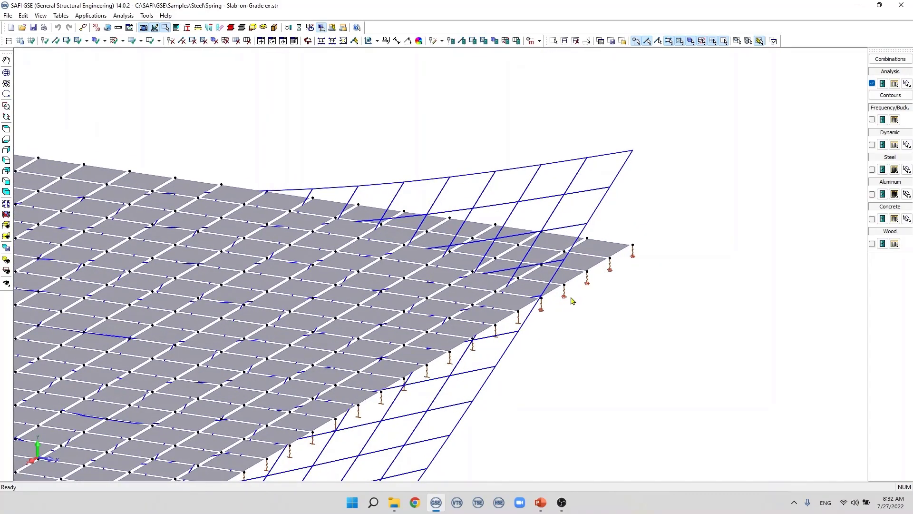
middle_click_drag(572, 301, 551, 295)
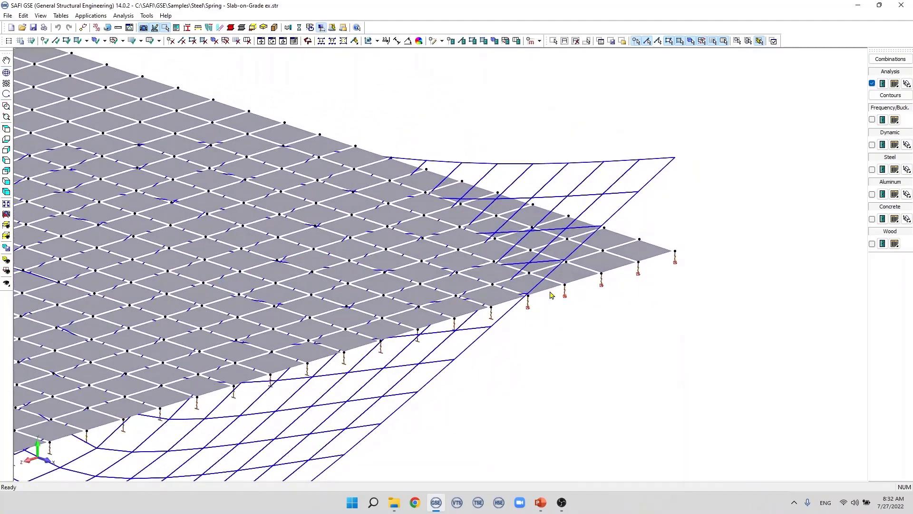
key("Home")
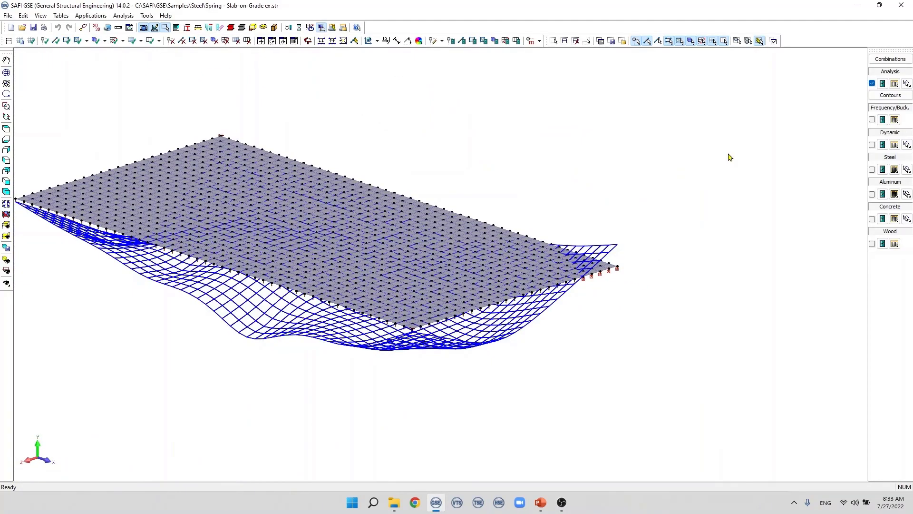
- Open Joint Displacements for all combinations, sort Disp Y descending, and select the 22 positive rows
left_click(894, 87)
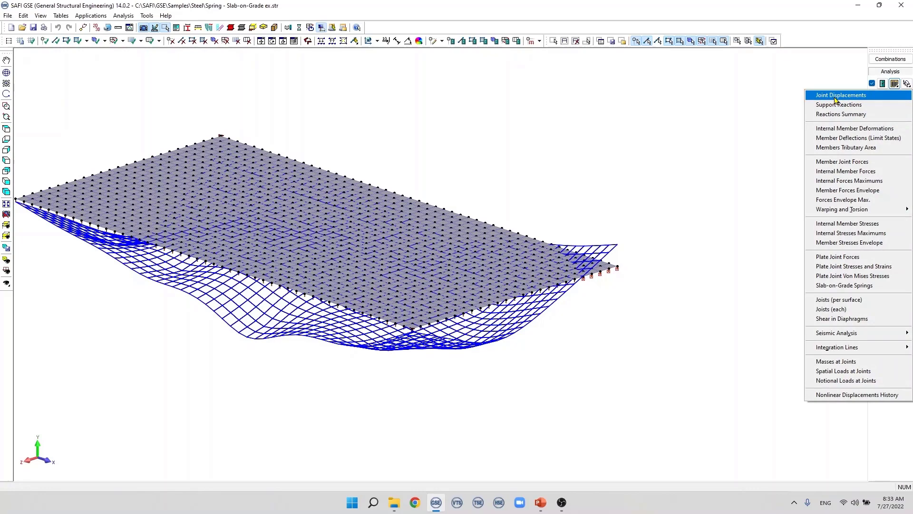
left_click(839, 97)
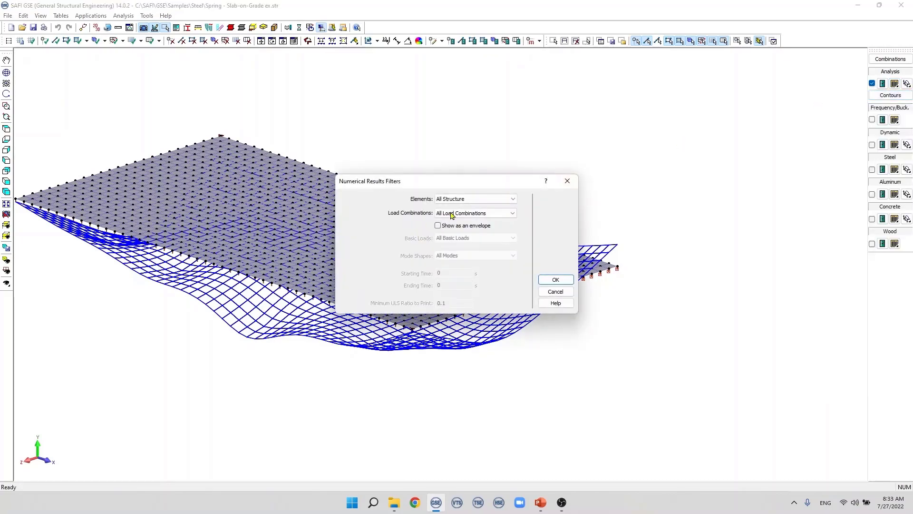
left_click(554, 281)
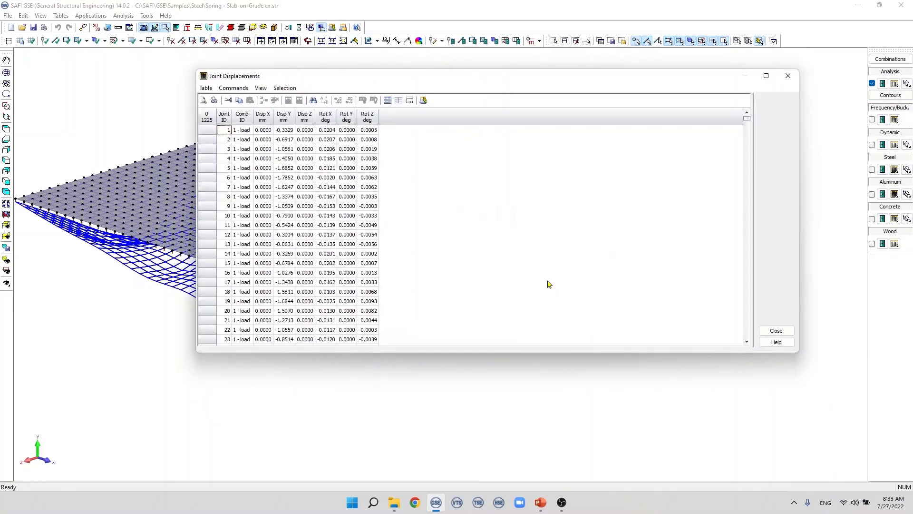
left_click(286, 120)
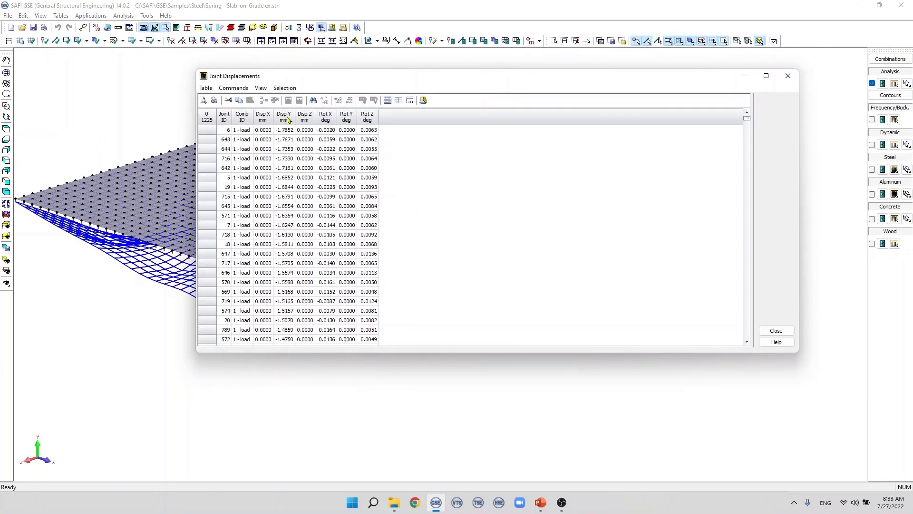
left_click(287, 120)
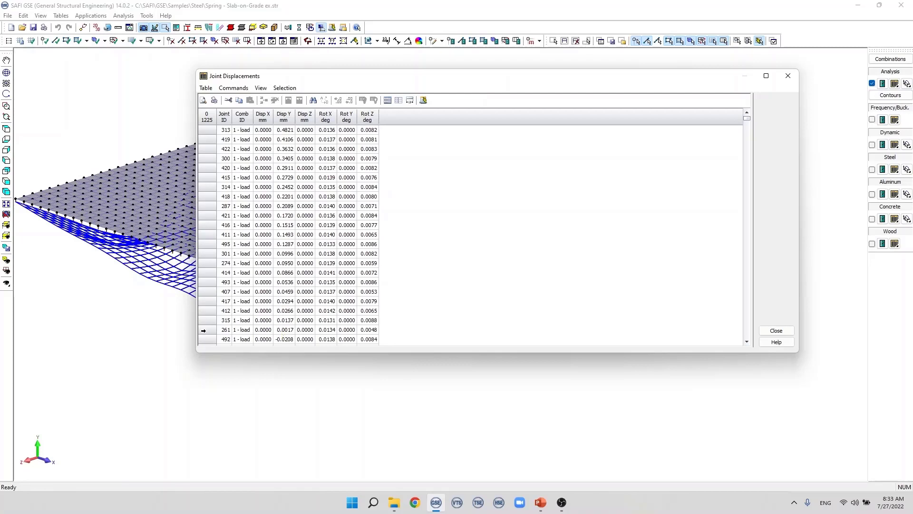
left_click_drag(203, 330, 201, 129)
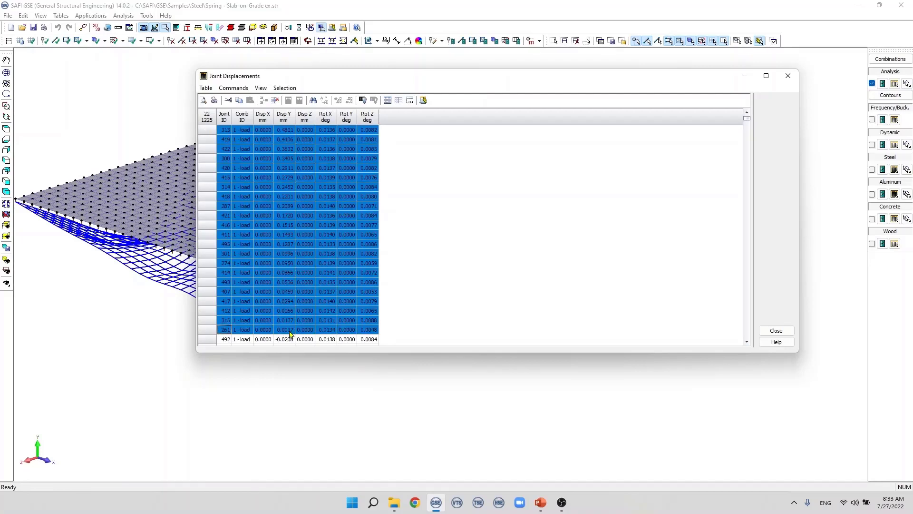
- Transfer the selected table joints to the model and dim all unselected elements
left_click(285, 88)
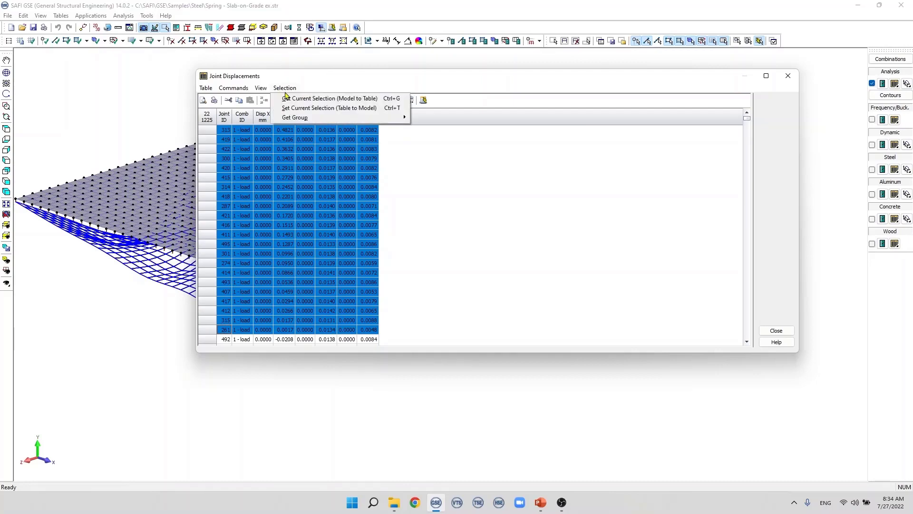
left_click(329, 108)
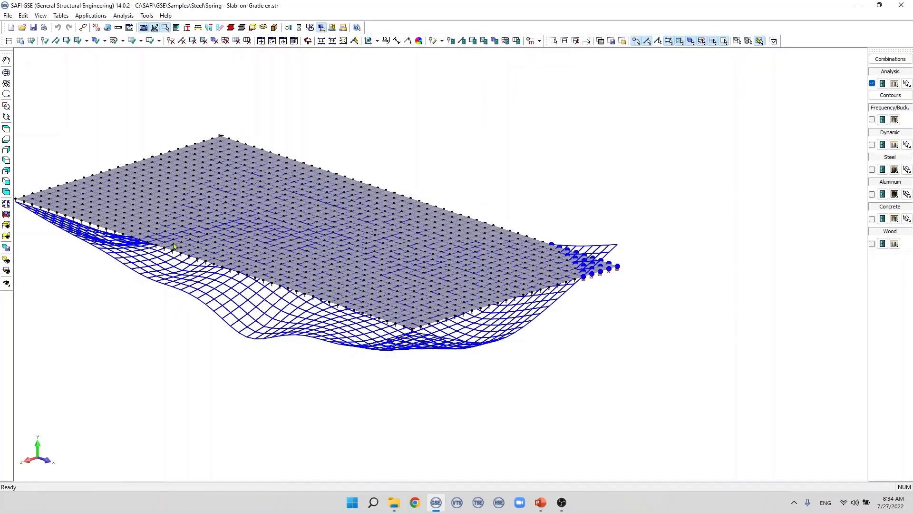
left_click(7, 283)
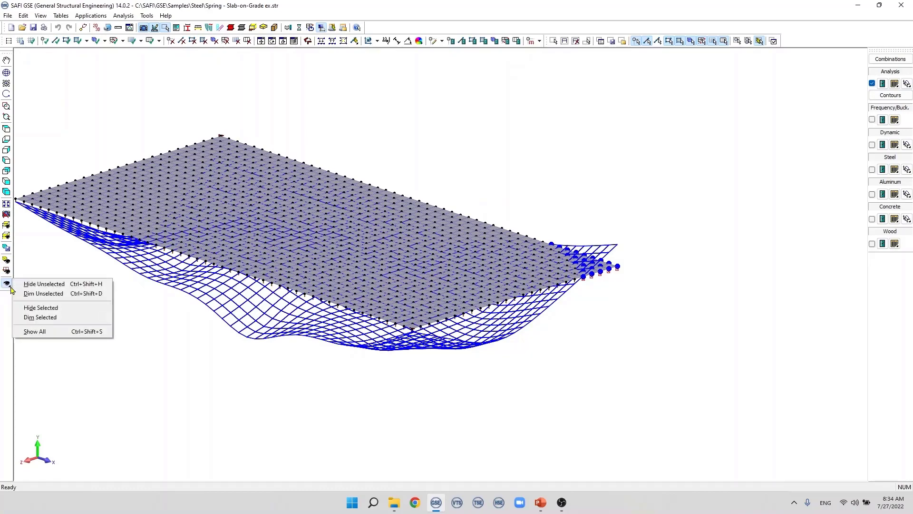
left_click(41, 294)
- Box-select the spring nodes at the uplifting corner, then clear that selection
scroll(622, 285, "up", 3)
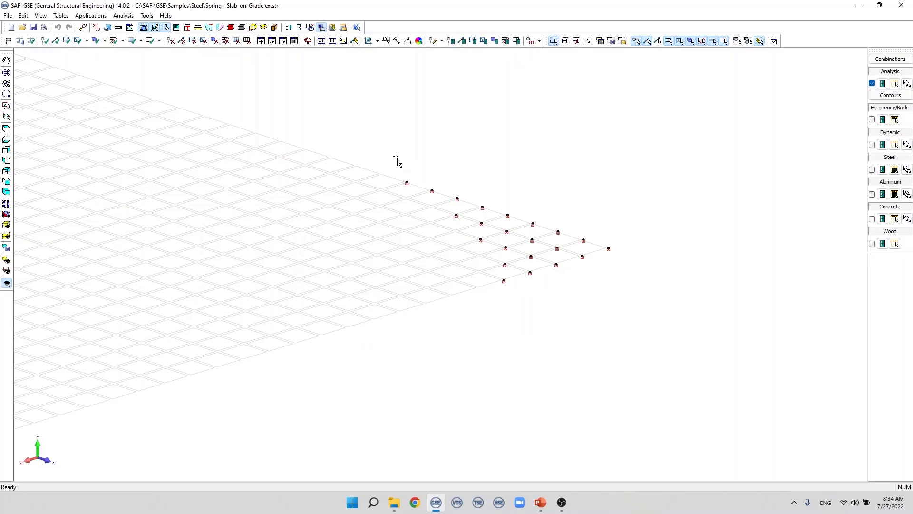
left_click_drag(388, 164, 655, 337)
scroll(541, 294, "up", 2)
scroll(541, 294, "up", 2)
left_click(498, 267)
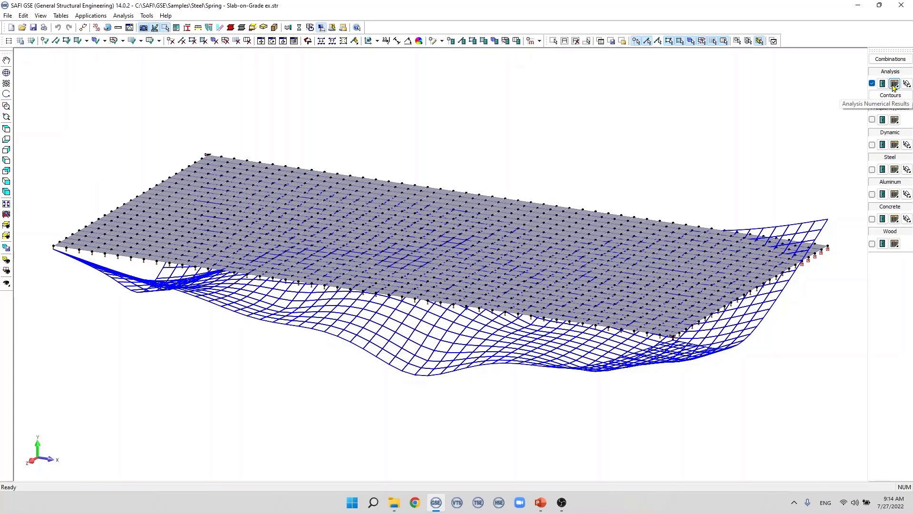
left_click(893, 84)
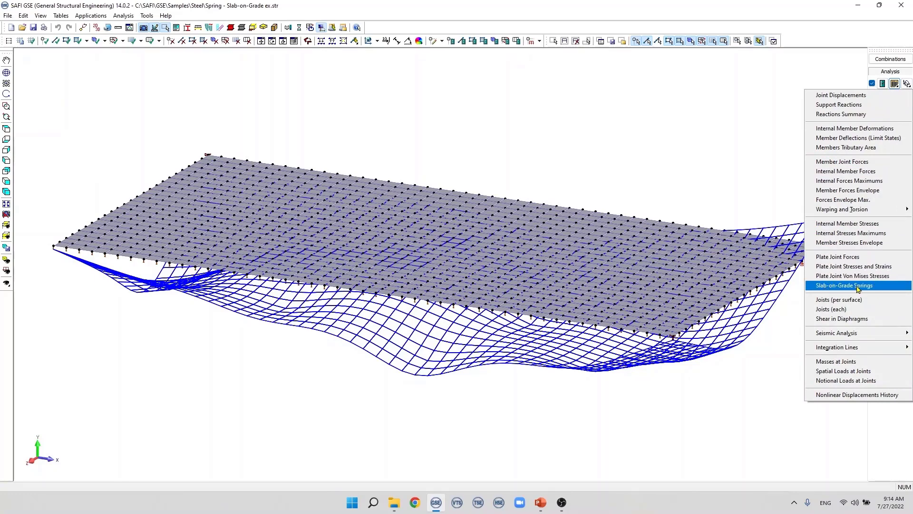
left_click(859, 287)
left_click(561, 279)
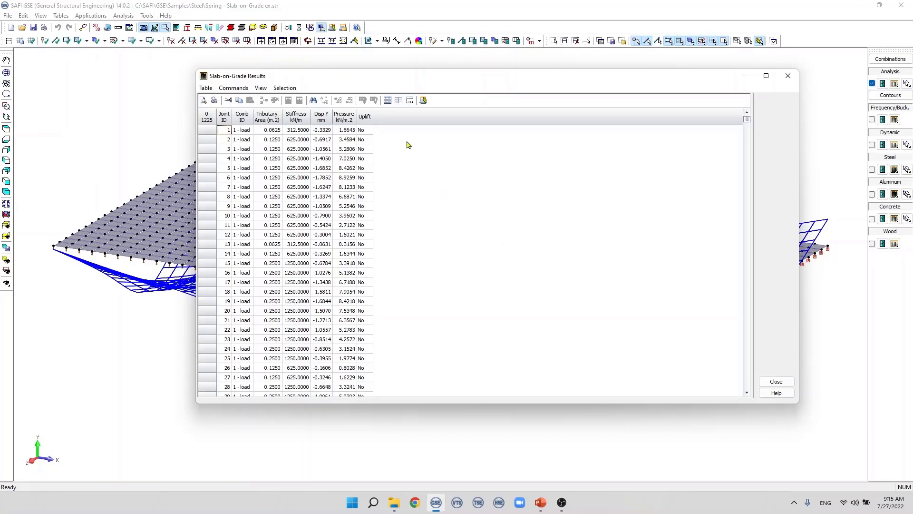
left_click(366, 119)
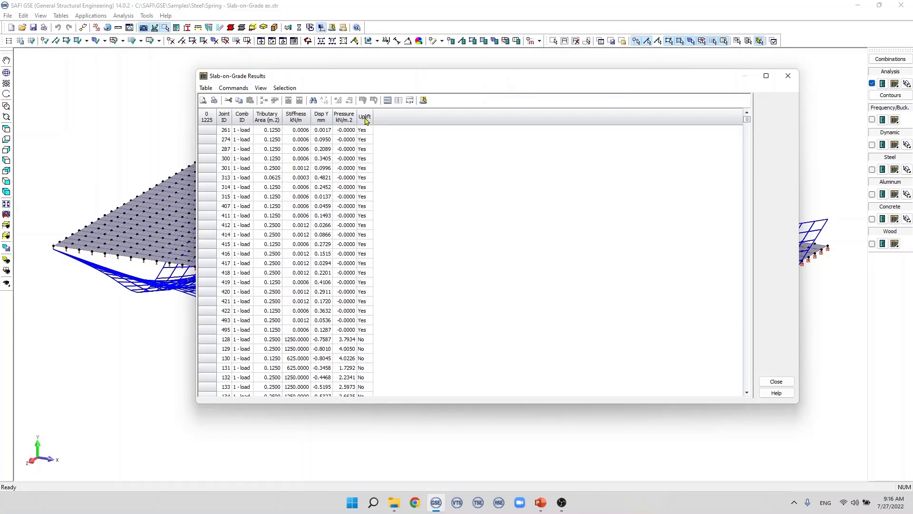
left_click(242, 129)
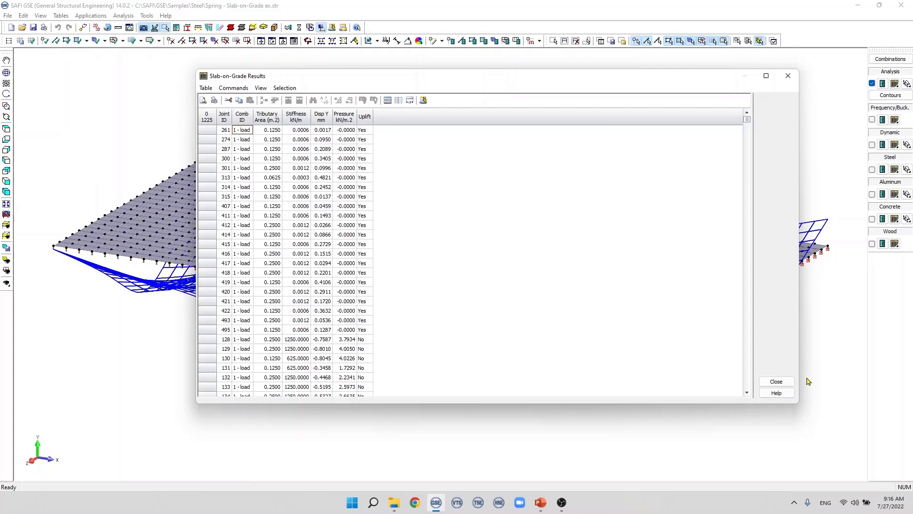
left_click(777, 382)
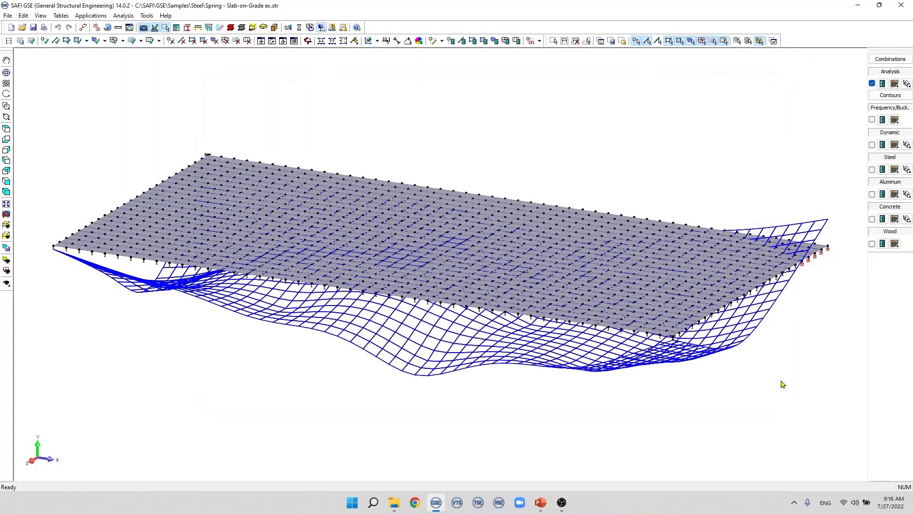
- Show Slab-on-grade result iso-colour contours on the slab in top view, zoomed to extents
left_click(891, 95)
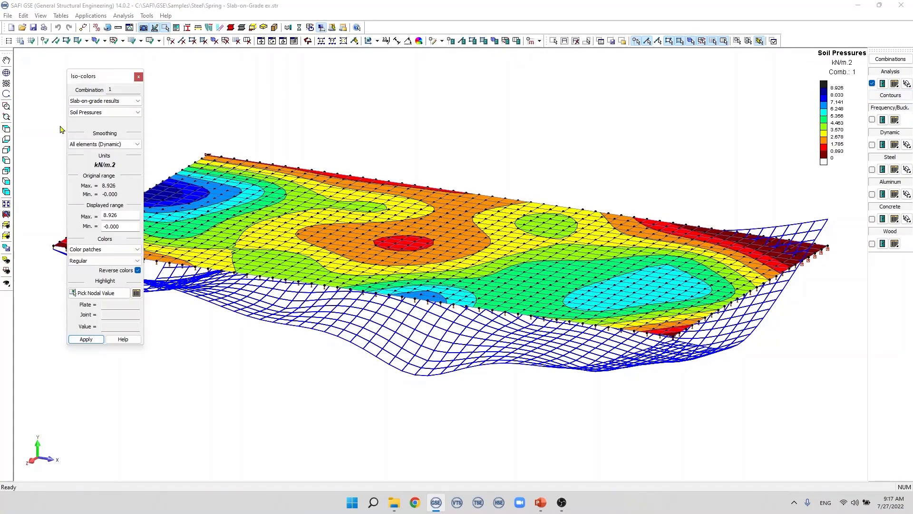
left_click(7, 129)
left_click(6, 204)
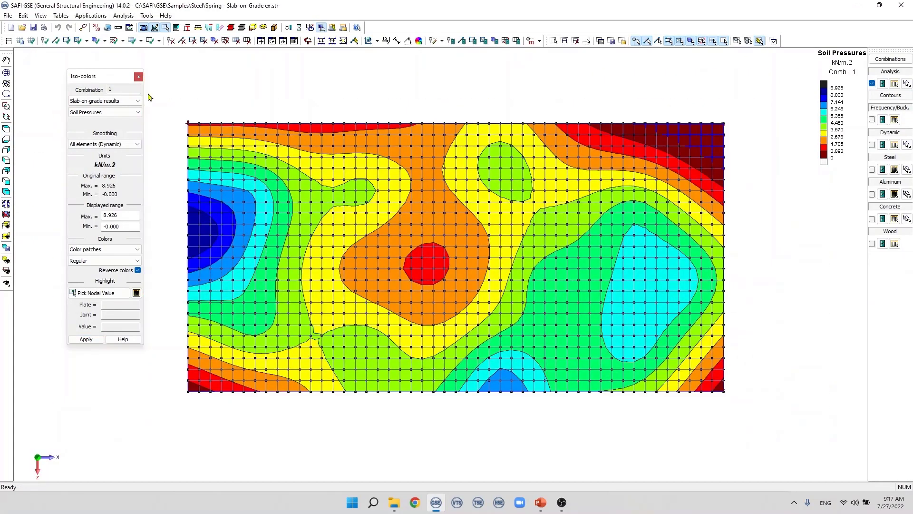
left_click(123, 104)
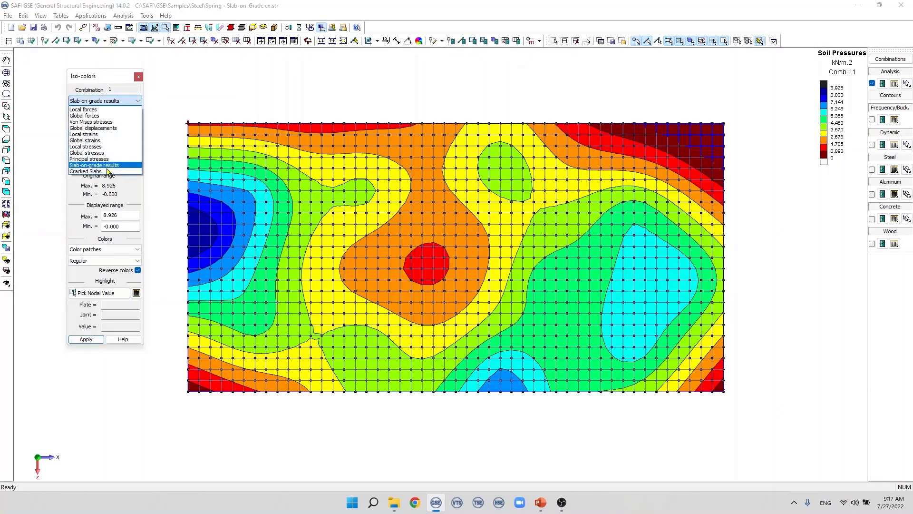
left_click(85, 167)
left_click(87, 114)
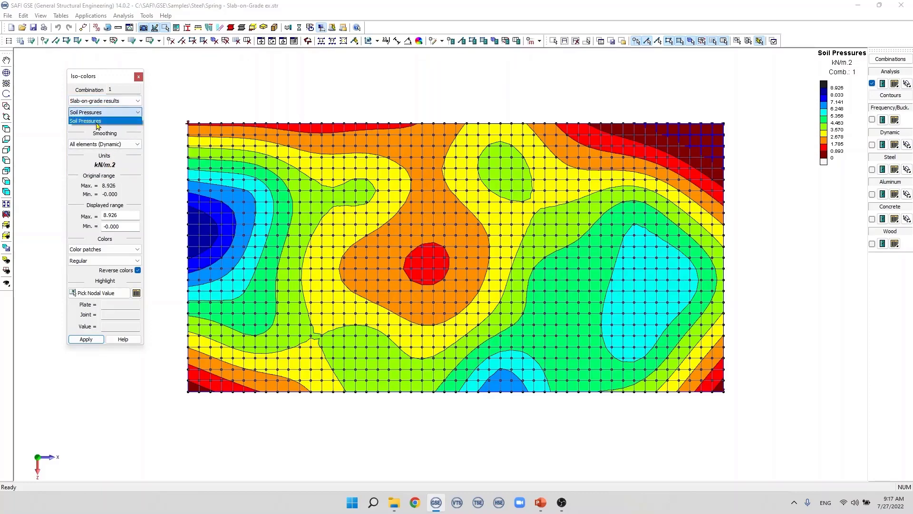
- Plot Soil Pressures and pick nodal values, reading -0.000 kN/m² at joint 313, plate 383
left_click(93, 123)
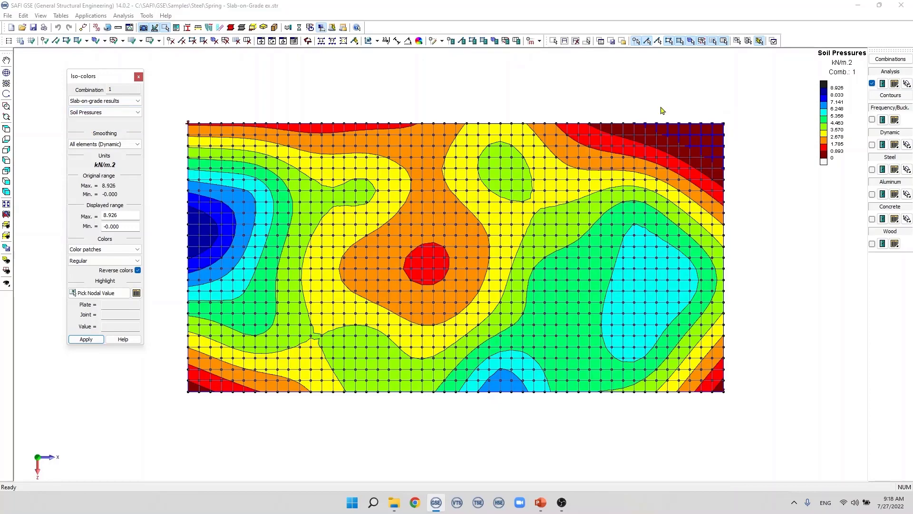
left_click(108, 297)
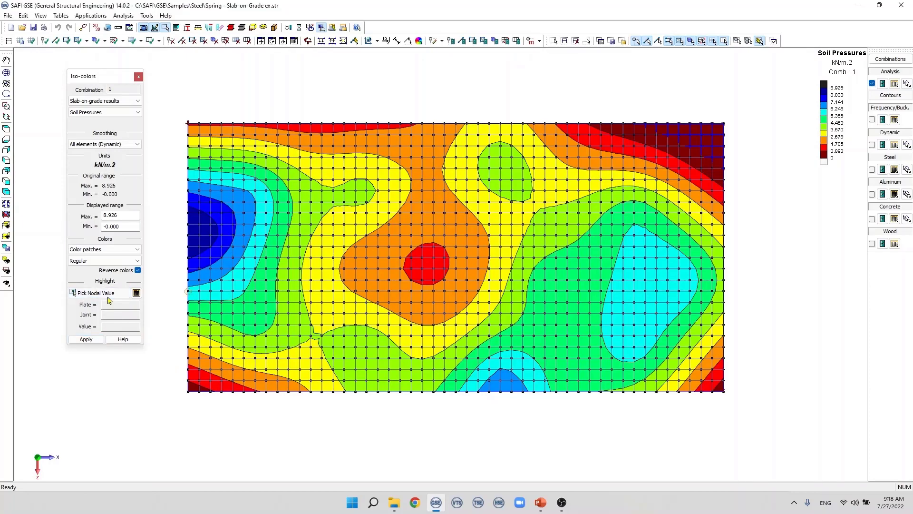
left_click(189, 391)
left_click(726, 123)
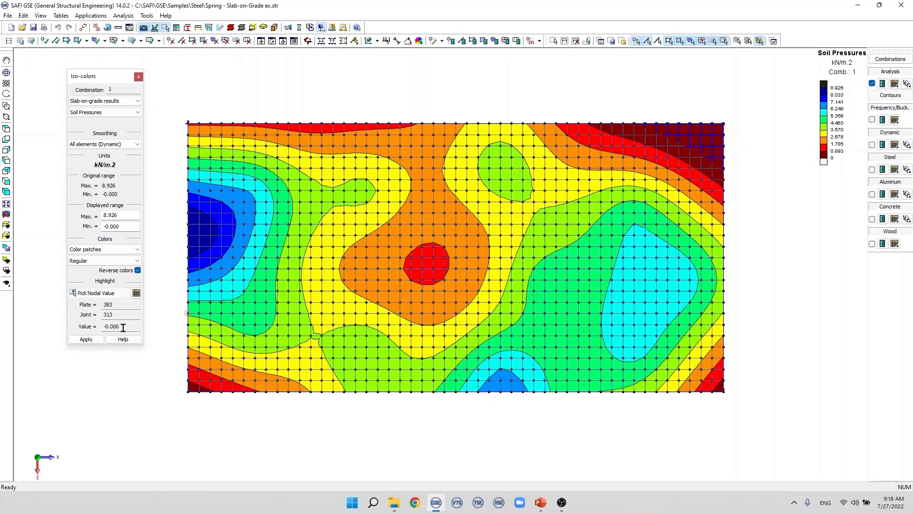